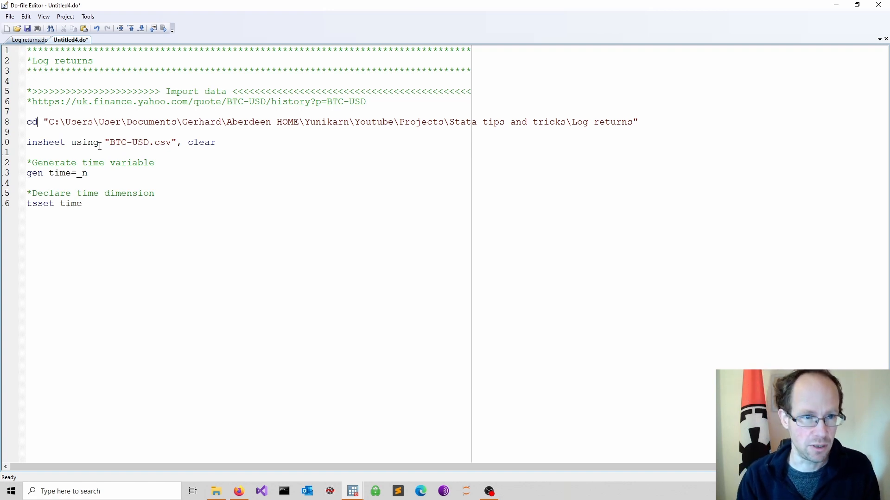
# Paste the return, ln_return and kdensity code, trim the return formula, and run the do-file.
pyautogui.click(120, 176)
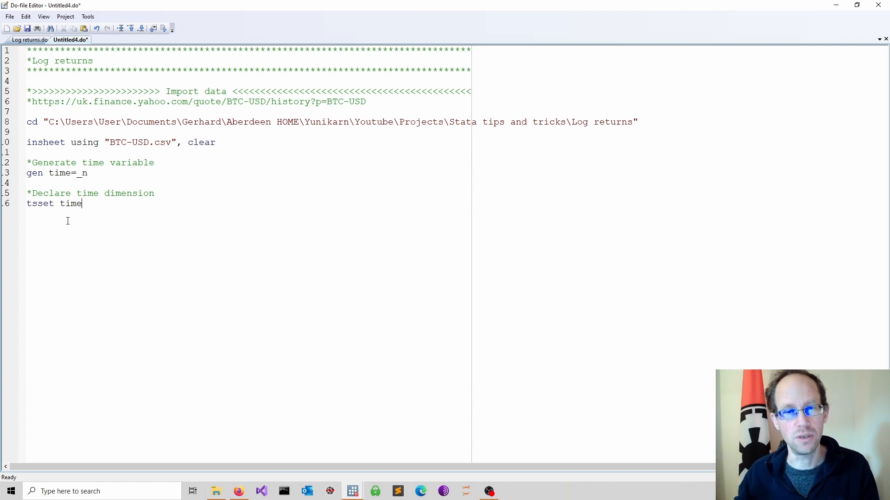
pyautogui.write('*Return gen return=d.close/l.close  *Log return gen ln_return=ln(close)-ln(l.close)  *Distribution twoway (kdensity return) (kdensity ln_return)')
pyautogui.click(88, 225)
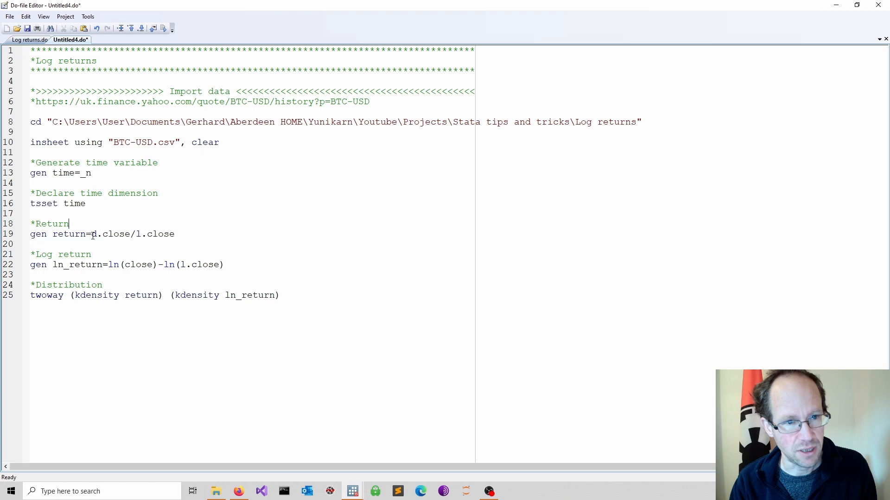
pyautogui.moveTo(91, 234); pyautogui.dragTo(110, 234)
pyautogui.click(102, 235)
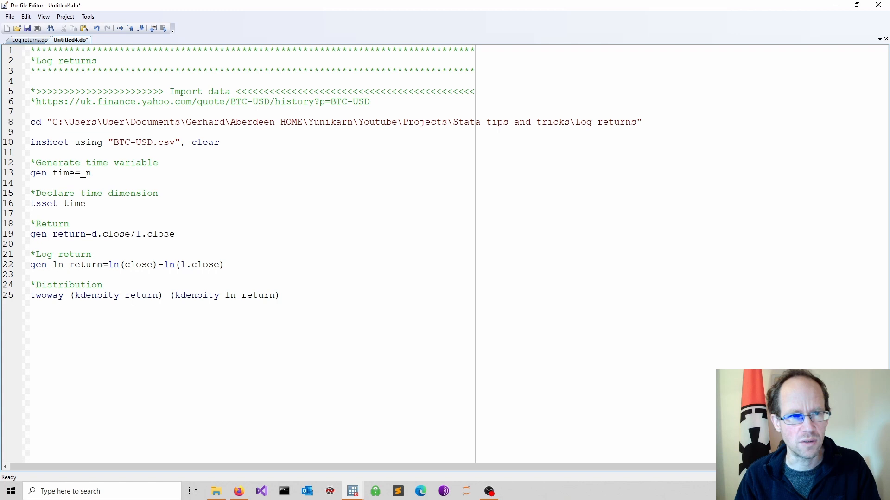
pyautogui.click(162, 28)
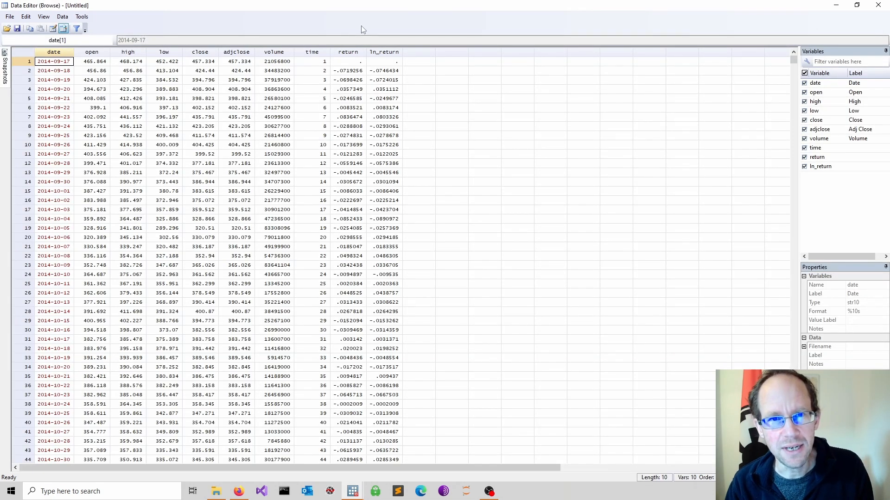
# Step through the early return and ln_return values in the Data Editor, then close it.
pyautogui.click(390, 71)
pyautogui.click(350, 81)
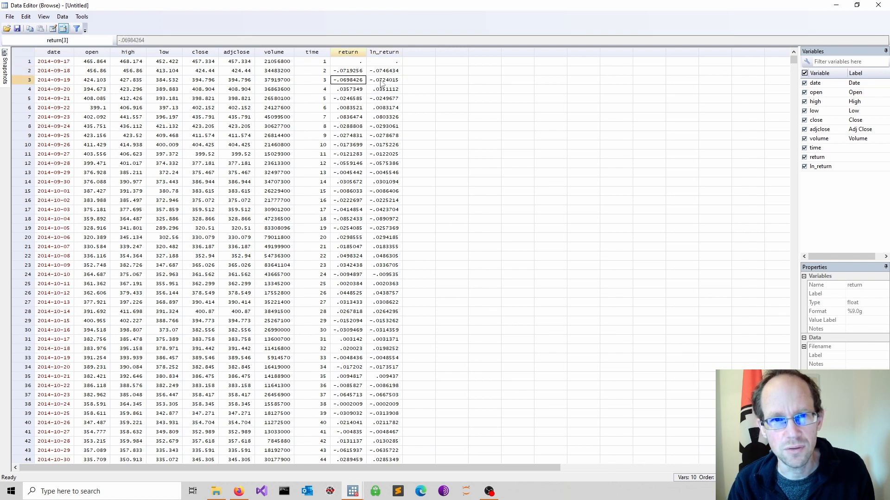
pyautogui.press('Right')
pyautogui.click(350, 89)
pyautogui.press('Right')
pyautogui.click(355, 99)
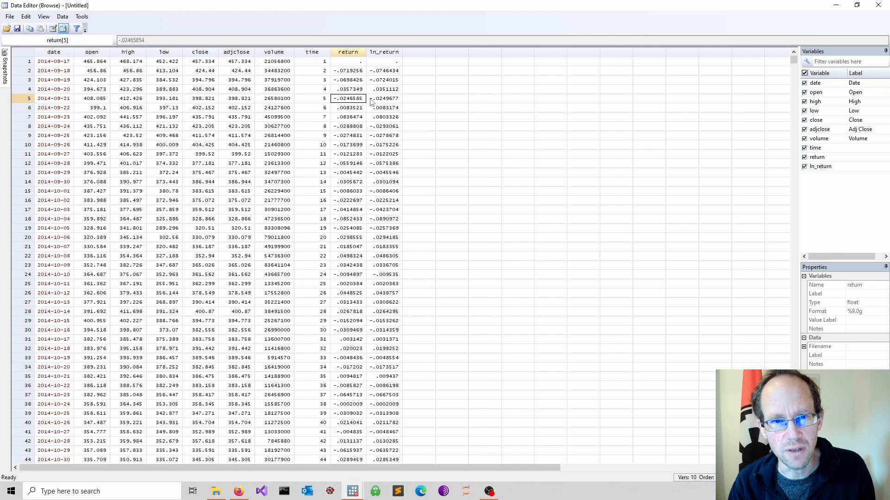
pyautogui.press('Right')
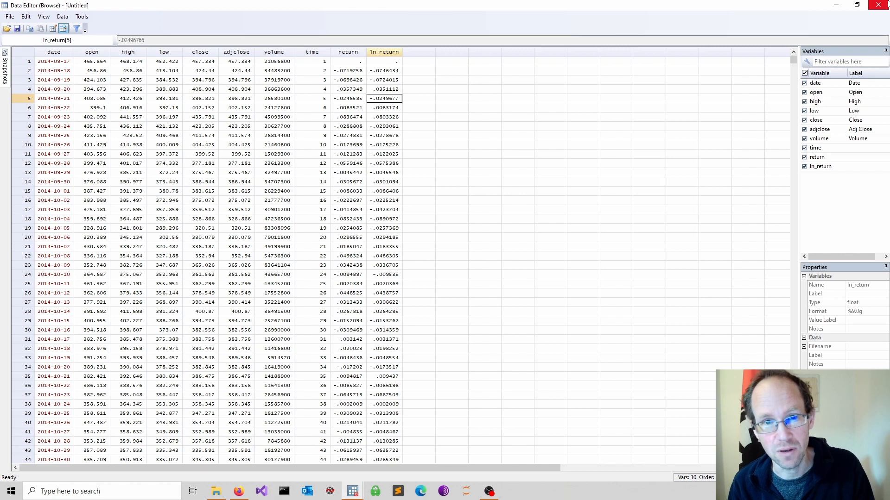
pyautogui.click(882, 6)
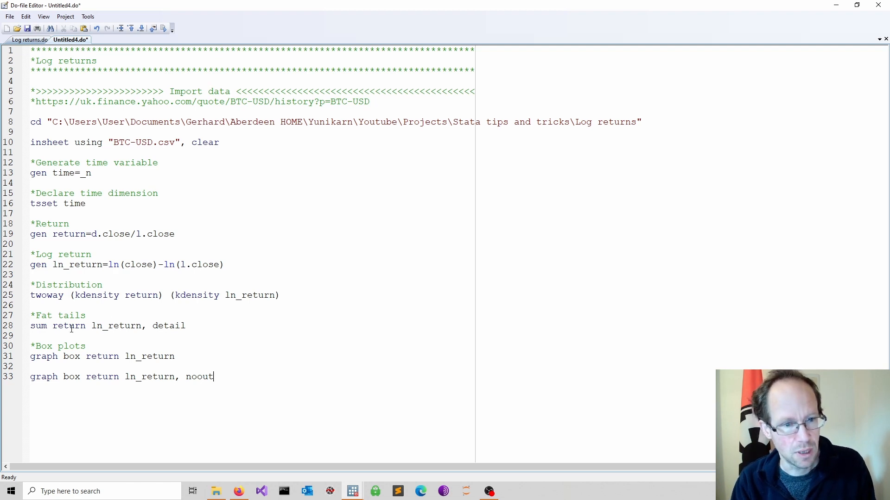
# Run the detailed summary of return and ln_return from the do-file with Ctrl+D.
pyautogui.click(47, 326)
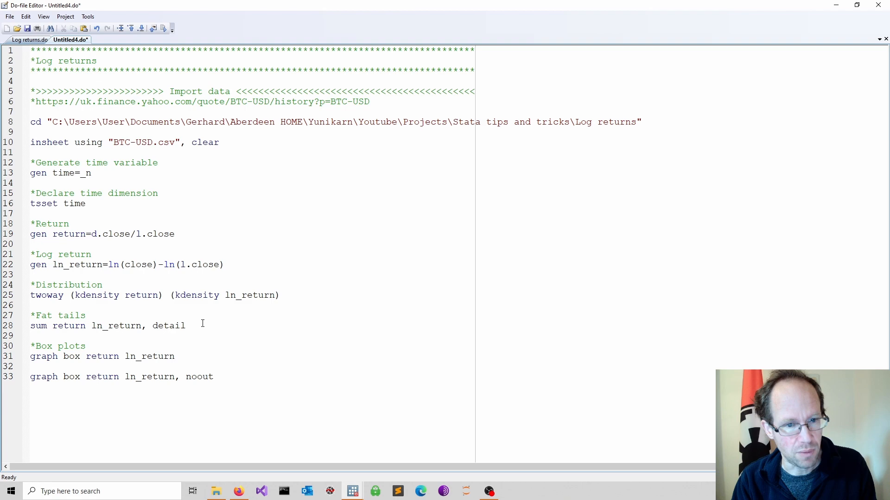
pyautogui.moveTo(194, 326); pyautogui.dragTo(129, 327)
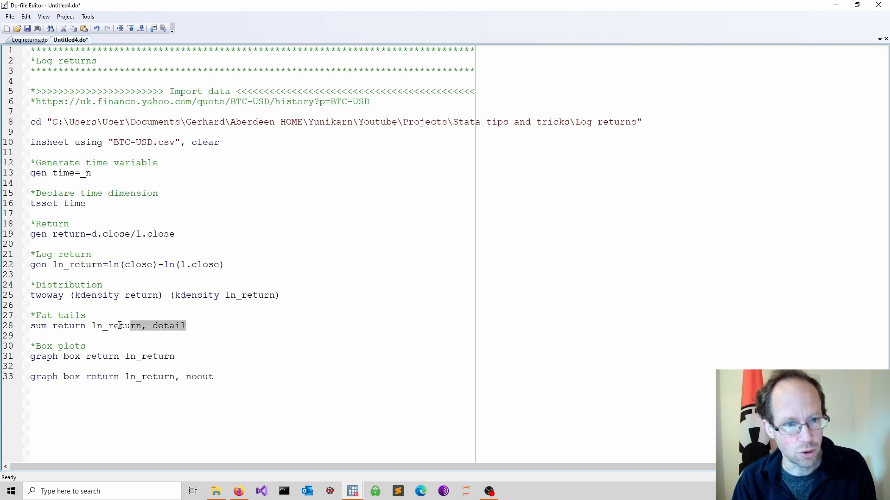
pyautogui.hotkey('ctrl', 'd')
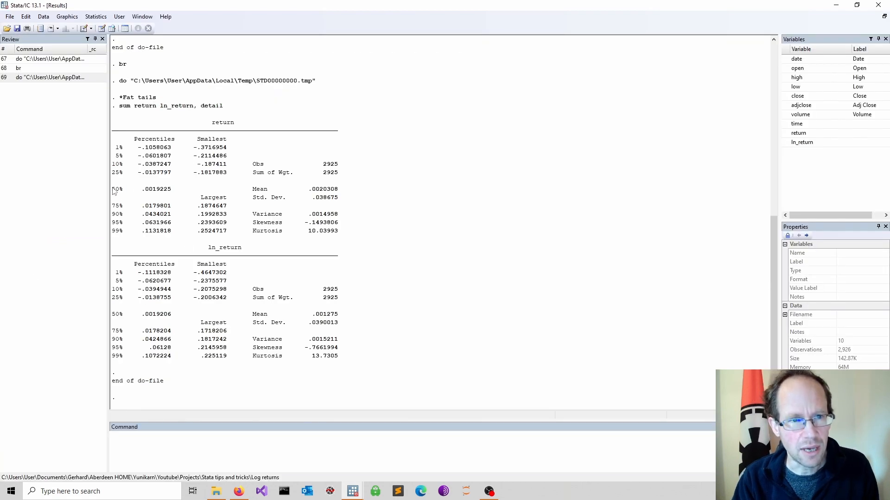
# Highlight the 50% medians of both return series, then select the first box plot block.
pyautogui.moveTo(112, 189); pyautogui.dragTo(171, 192)
pyautogui.moveTo(121, 318); pyautogui.dragTo(163, 322)
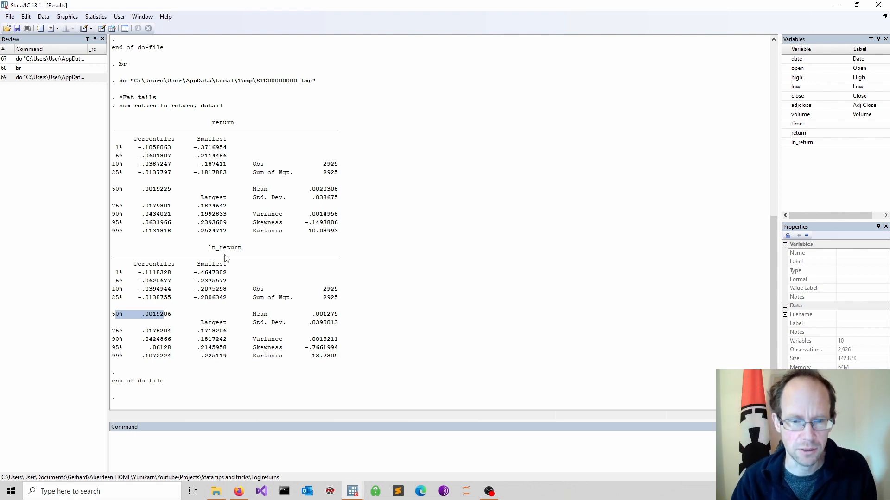
pyautogui.moveTo(189, 356); pyautogui.dragTo(31, 346)
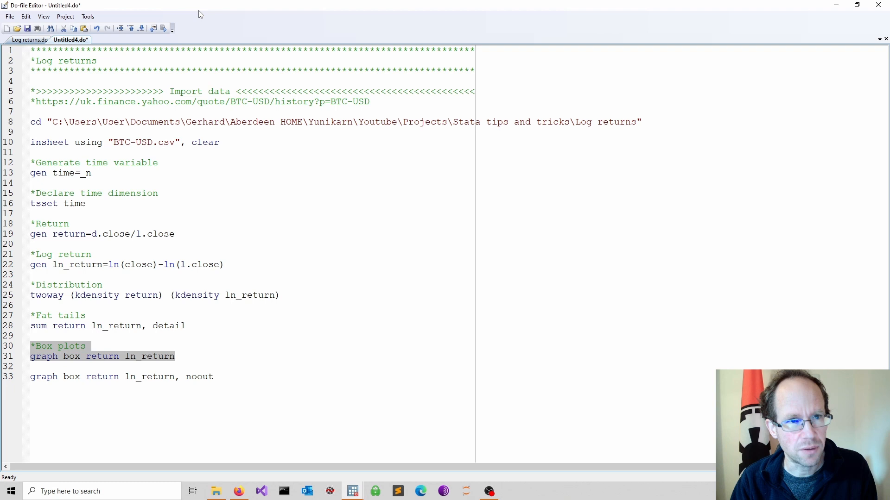
# Run graph box return ln_return to draw box plots including outliers.
pyautogui.click(162, 30)
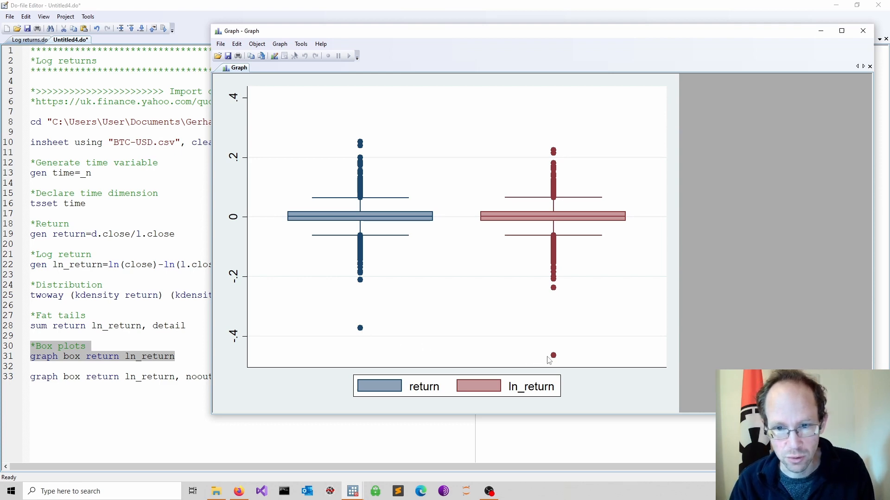
# Run the graph box command with noout to draw the outlier-free box plots.
pyautogui.moveTo(30, 376); pyautogui.dragTo(215, 376)
pyautogui.hotkey('ctrl', 'd')
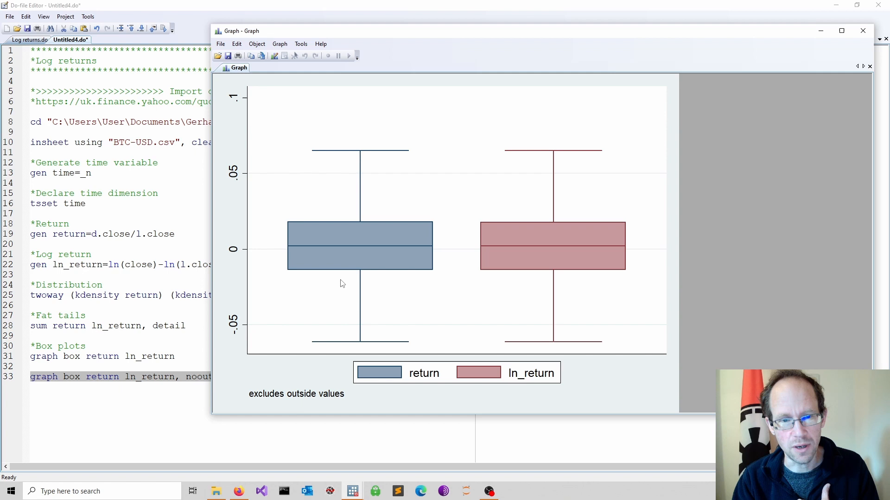